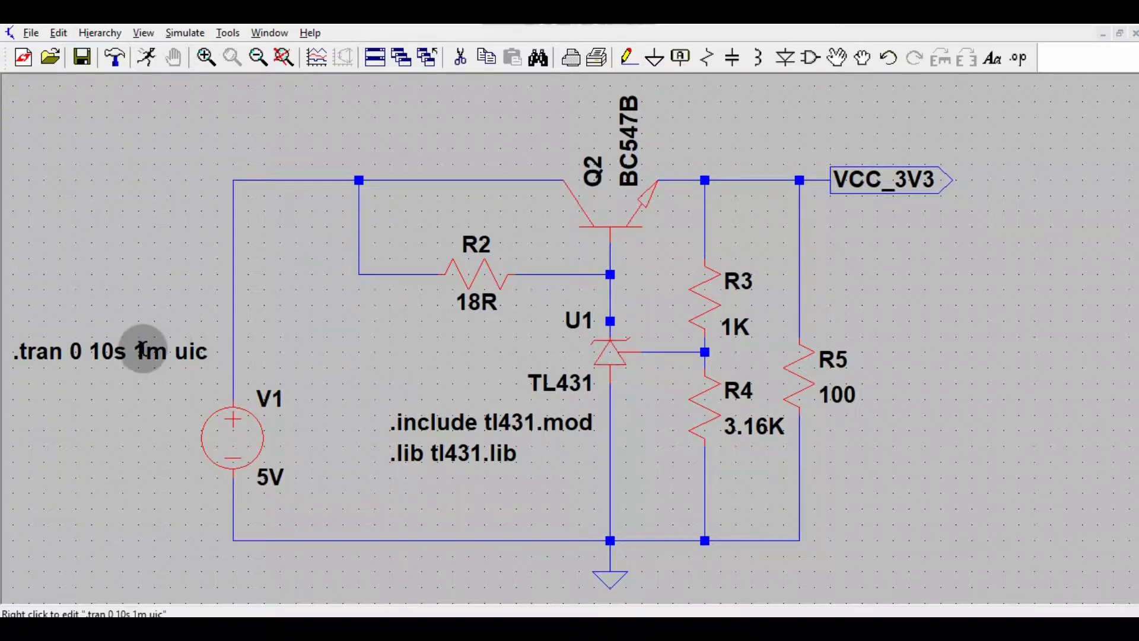
click(184, 33)
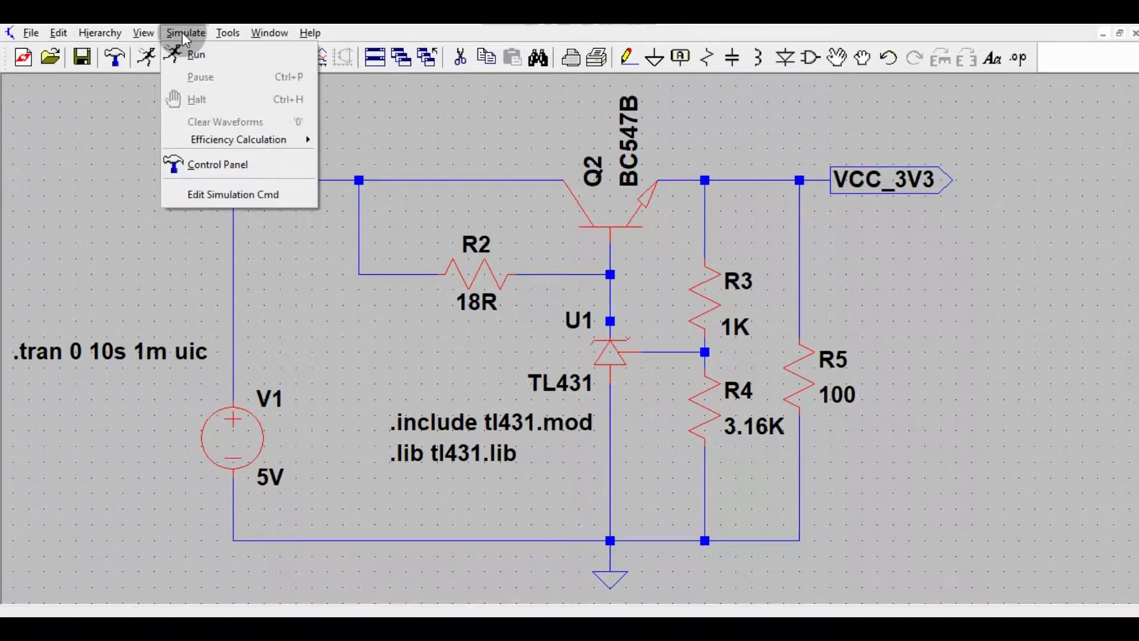
click(214, 195)
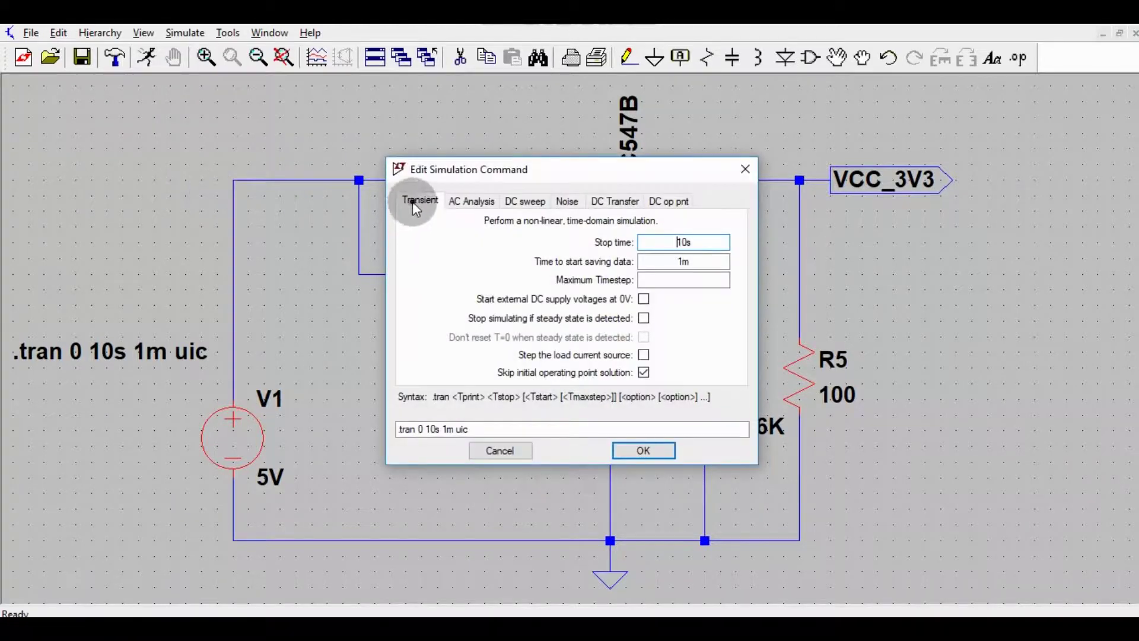
click(413, 203)
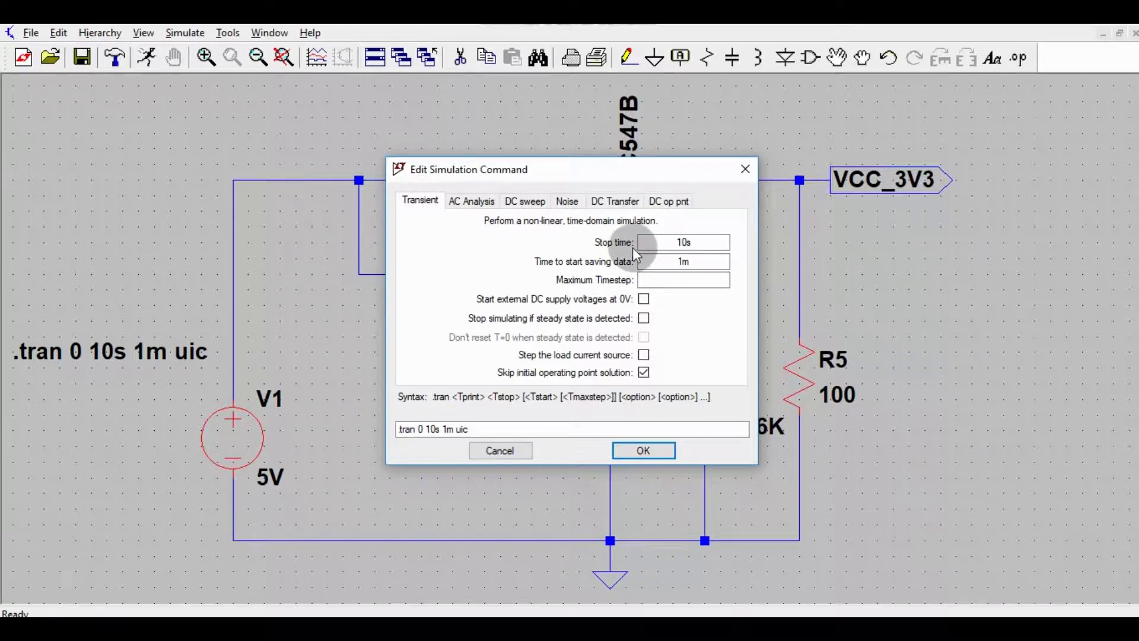
click(697, 263)
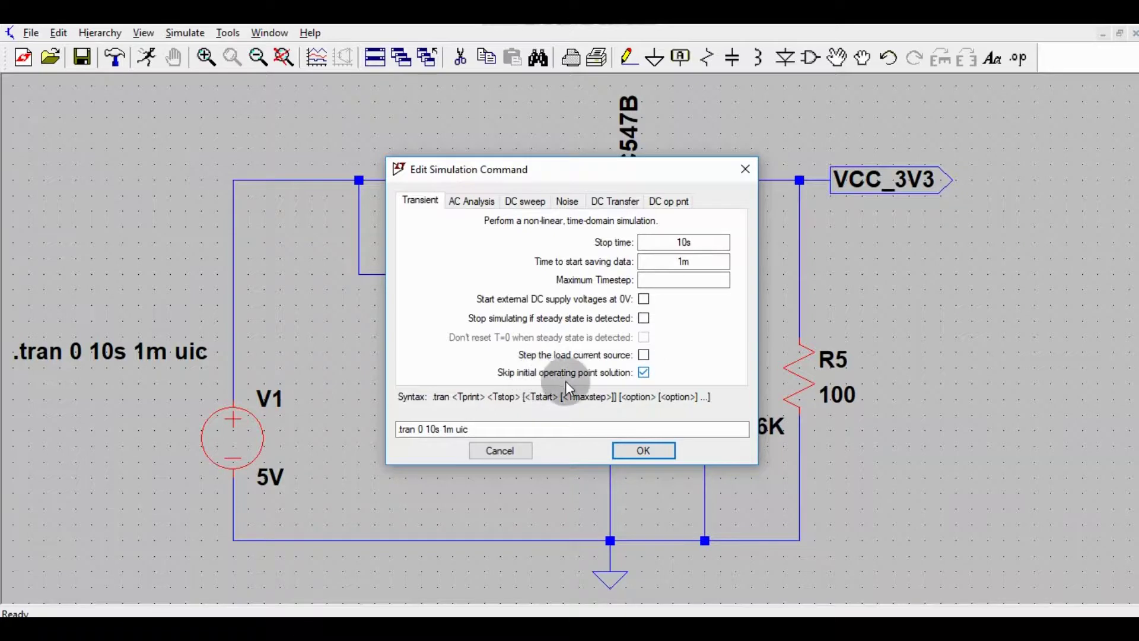
click(643, 450)
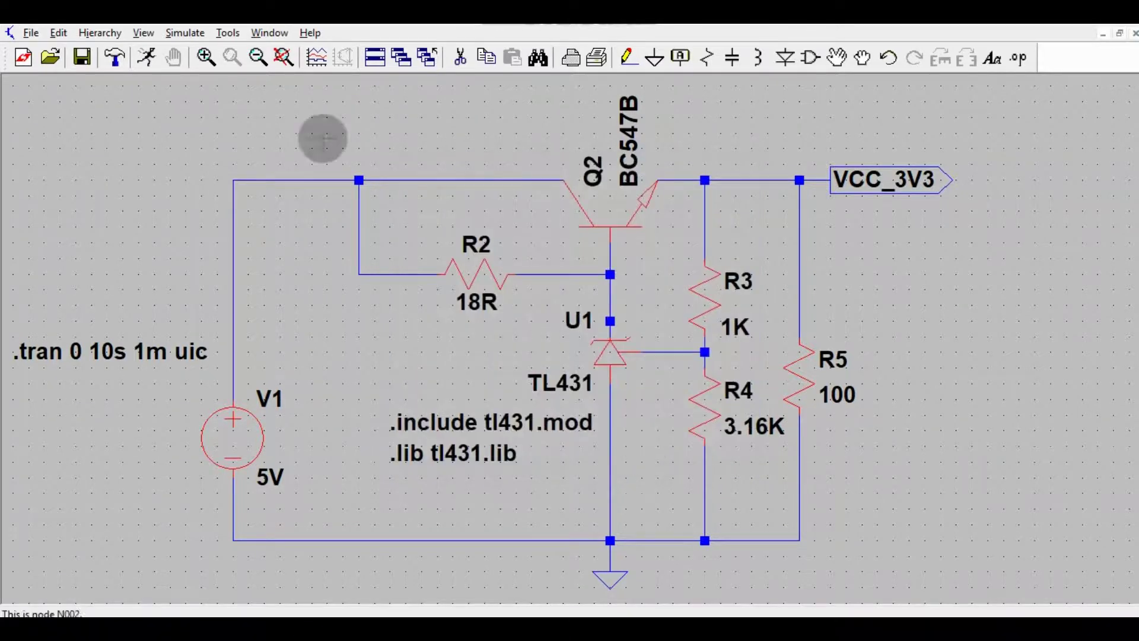
- Run the transient simulation and tile the schematic and waveform windows vertically
click(142, 62)
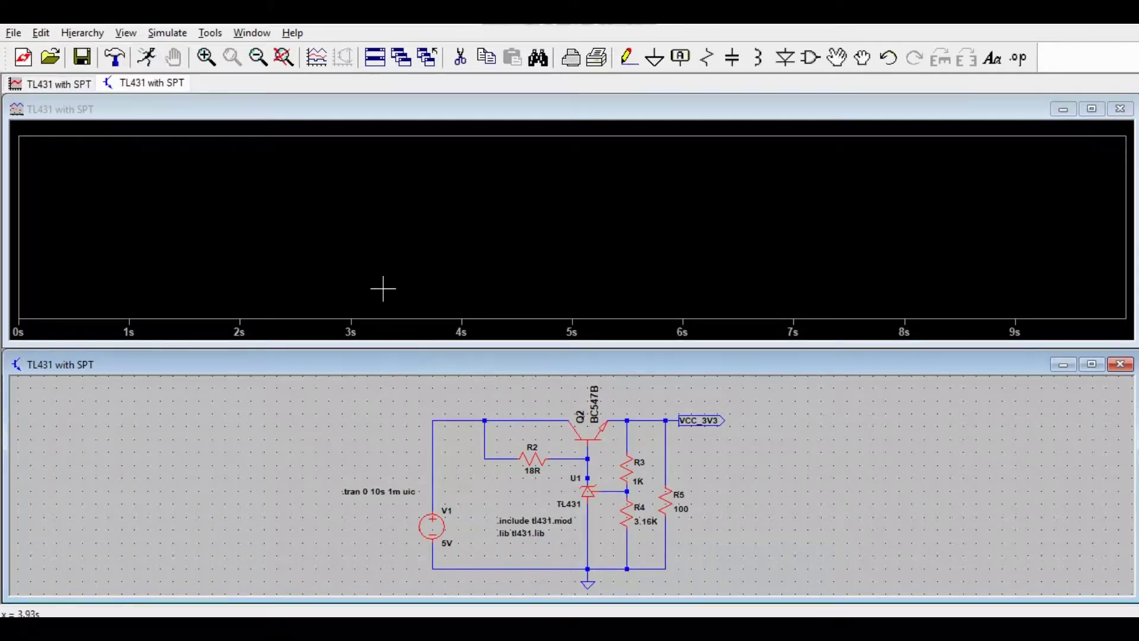
click(254, 34)
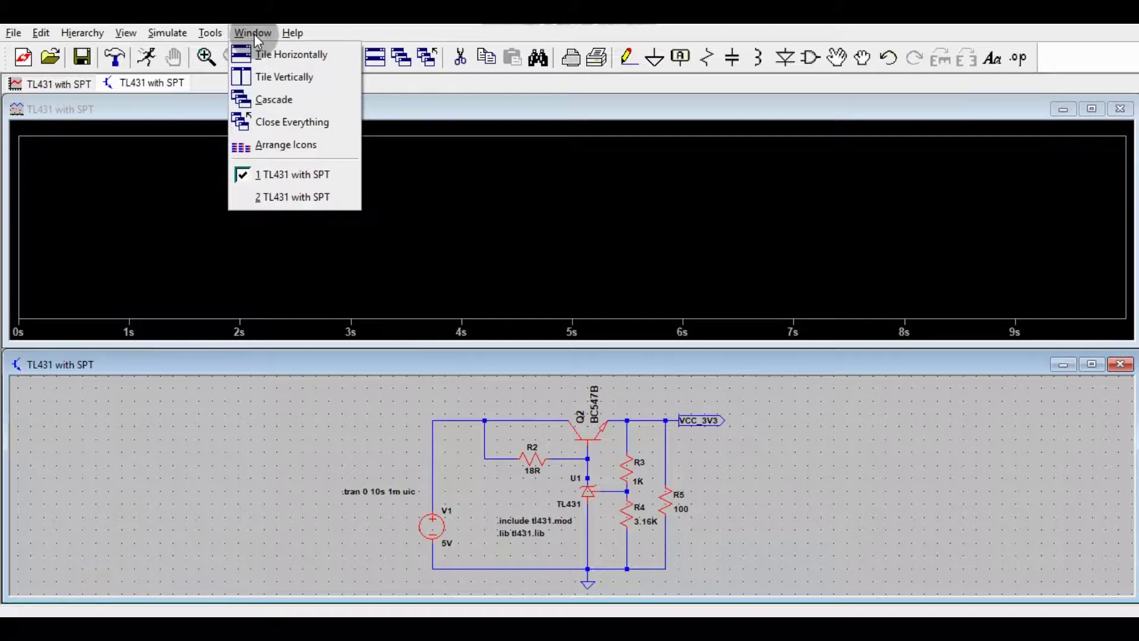
click(276, 74)
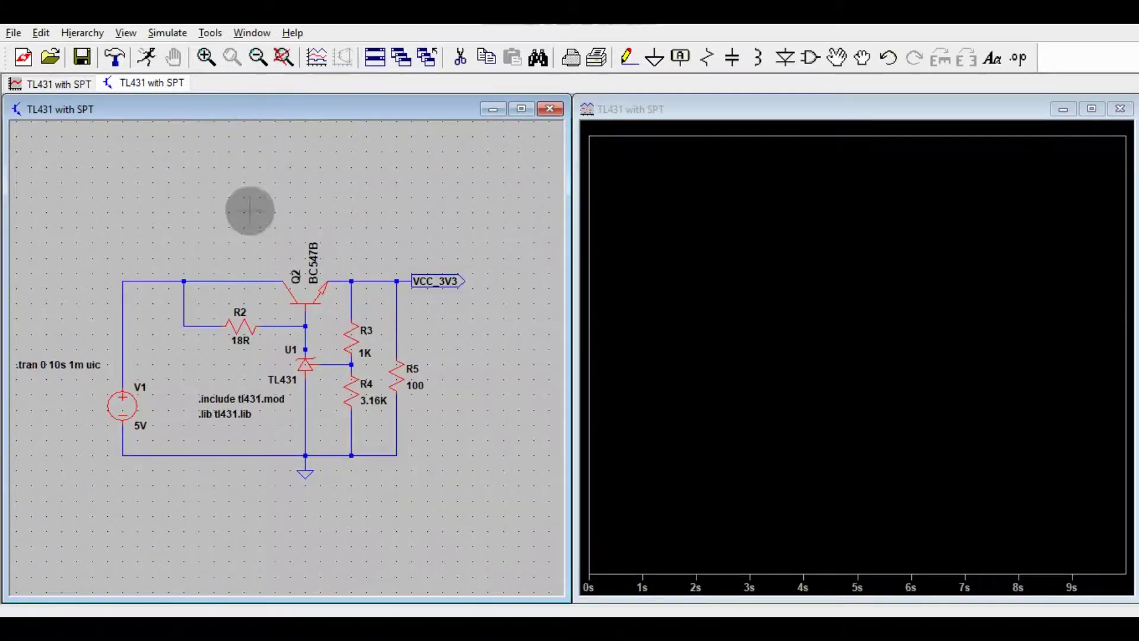
- Zoom and pan the schematic so the whole regulator circuit fits its pane
scroll(250, 208, up, 2)
scroll(250, 208, down, 1)
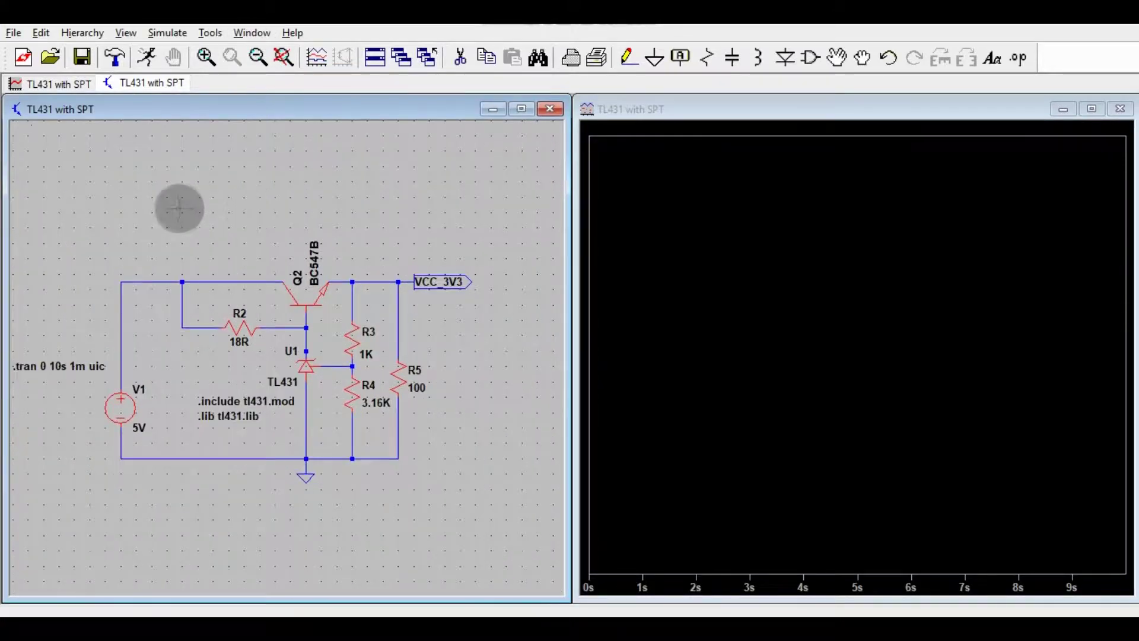
drag(178, 208, 204, 198)
scroll(204, 198, up, 1)
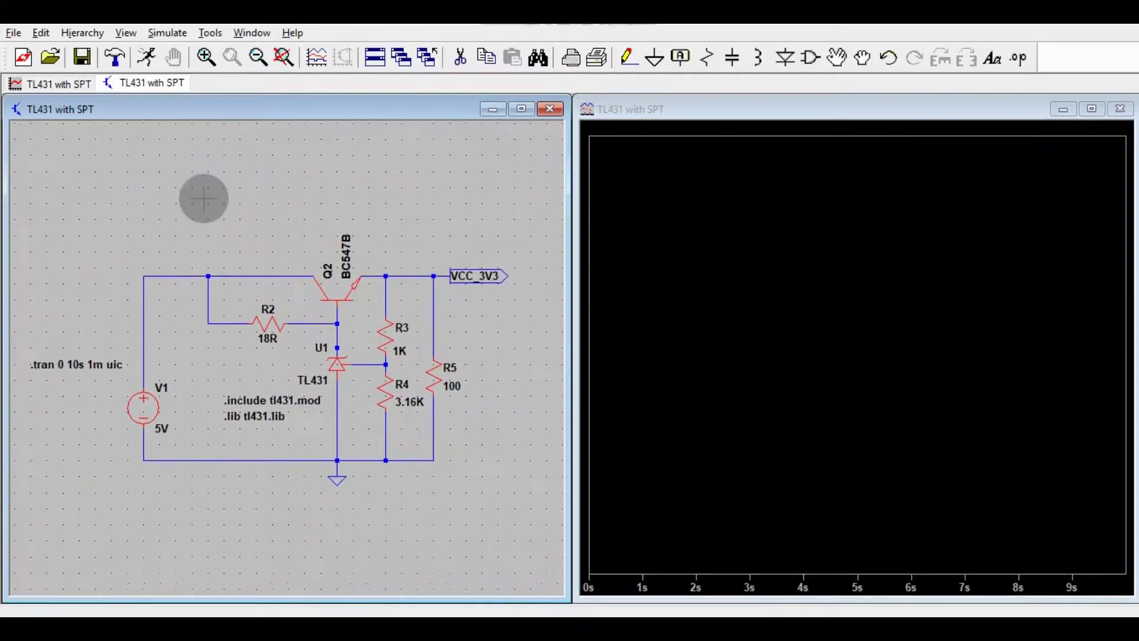
drag(336, 197, 323, 199)
scroll(324, 199, down, 1)
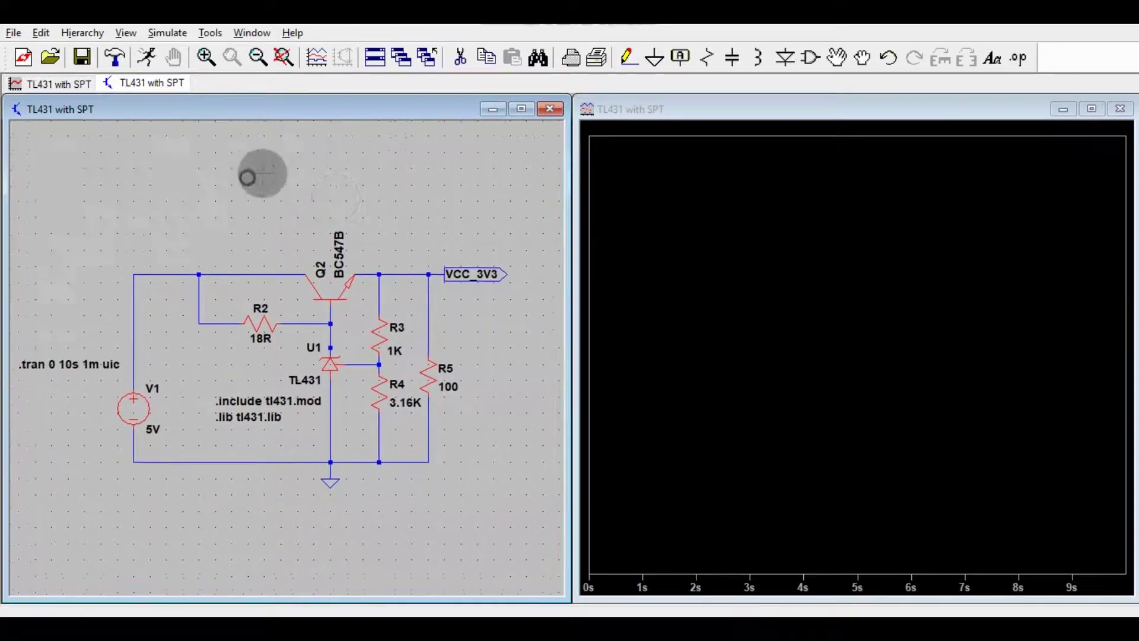
scroll(256, 173, up, 1)
- Add a second plot pane, then probe V(vcc_3v3) in one pane and I(R5) in the upper pane
right_click(745, 301)
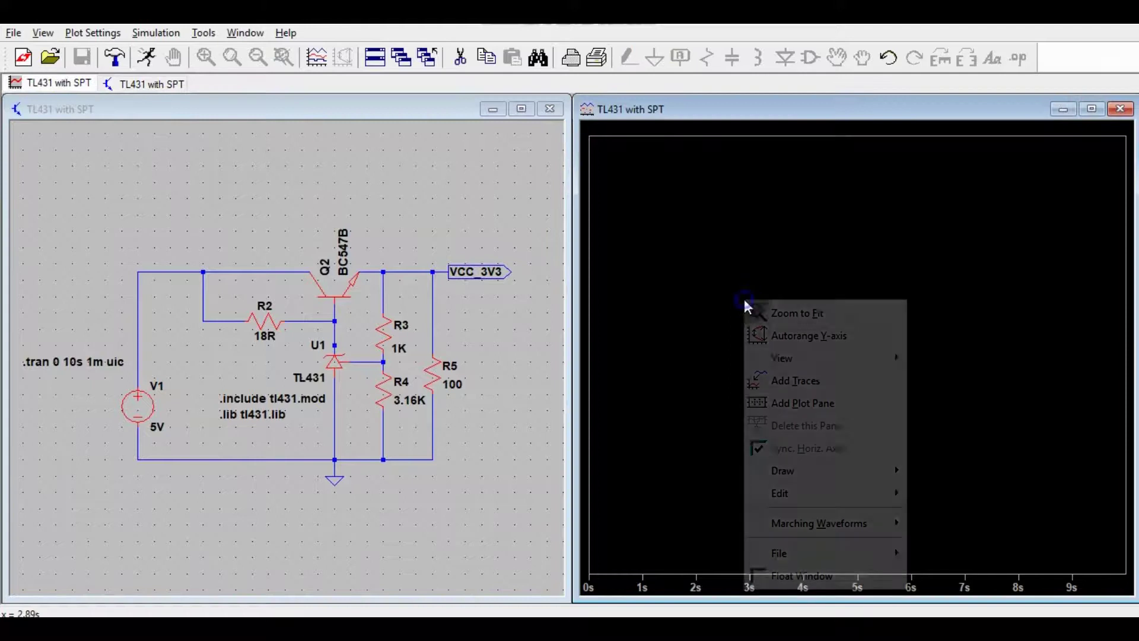
click(789, 404)
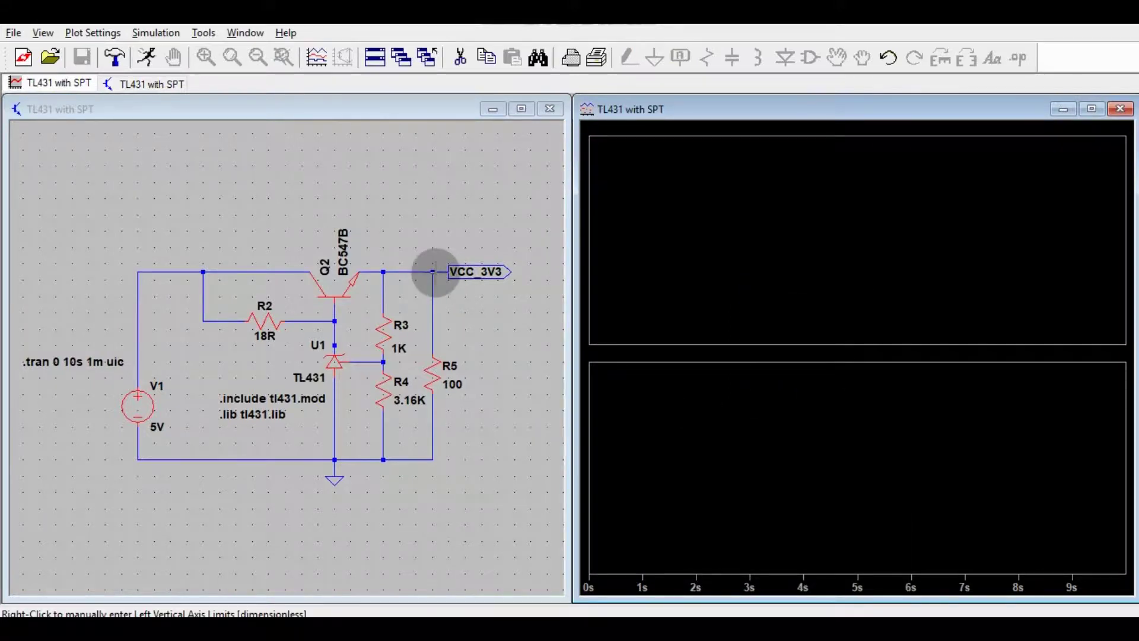
click(434, 271)
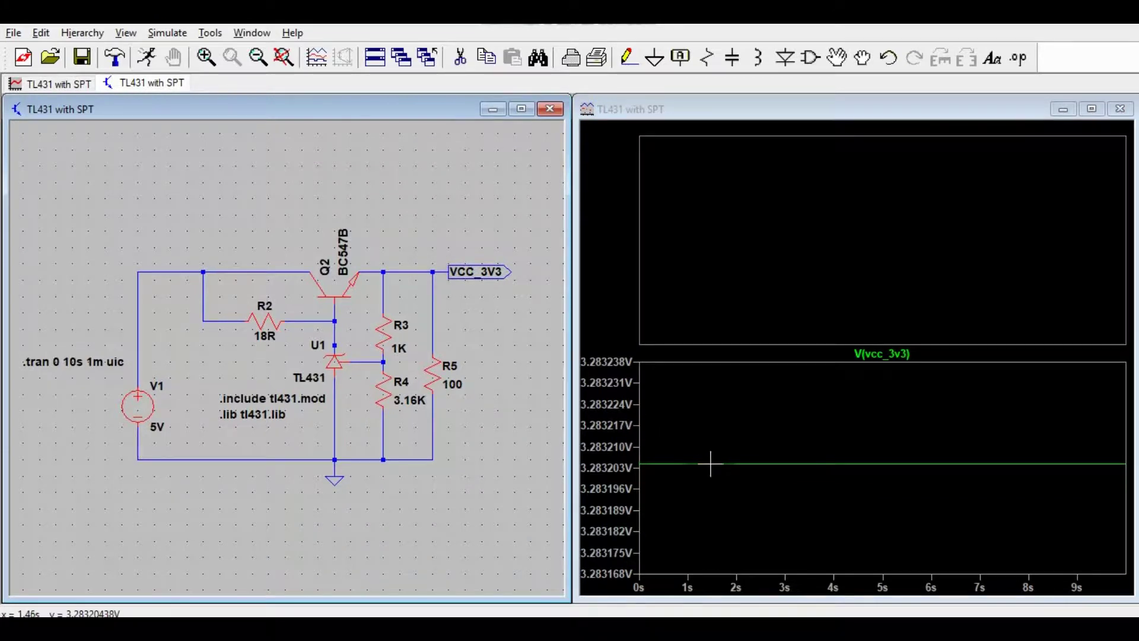
click(750, 266)
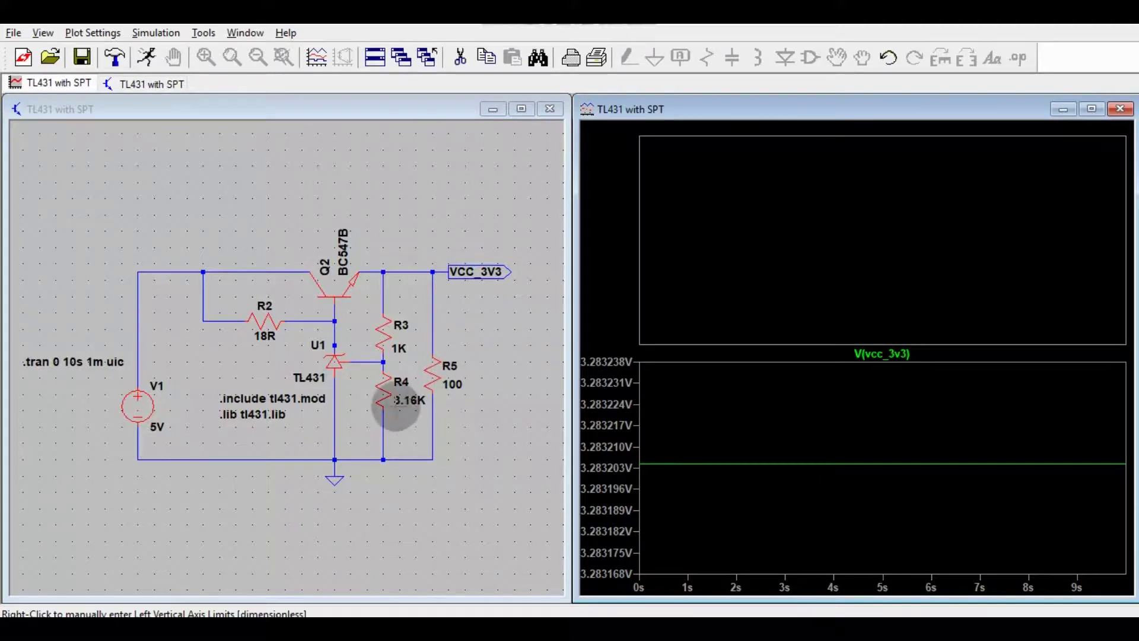
click(435, 371)
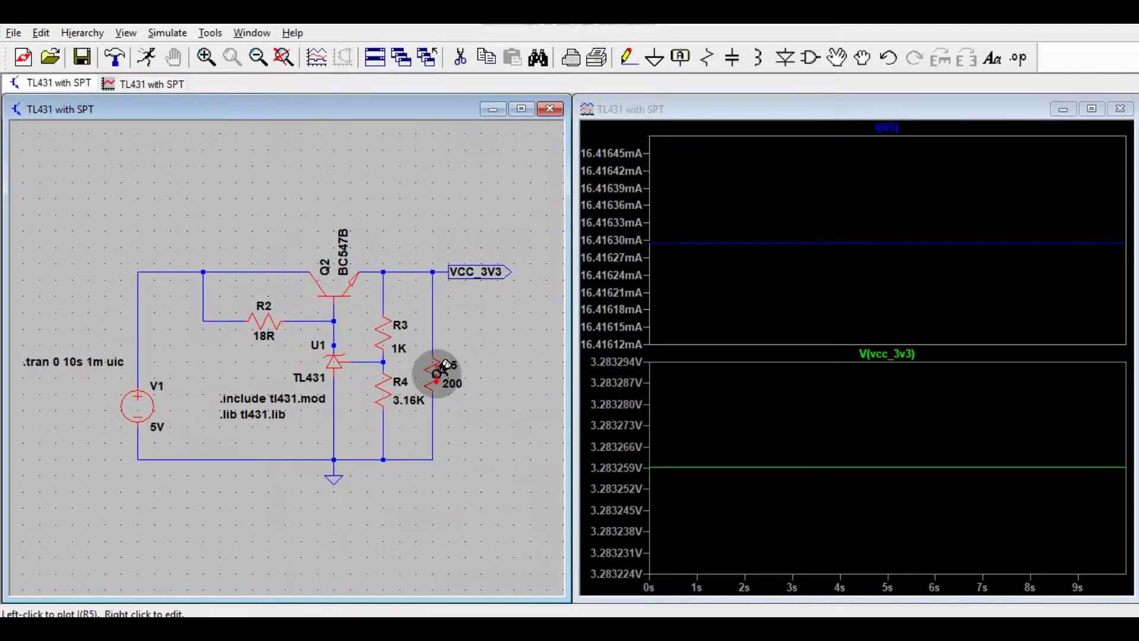
- Set load R5 to 50 Ω and re-run, giving about 65.656 mA through R5
right_click(442, 371)
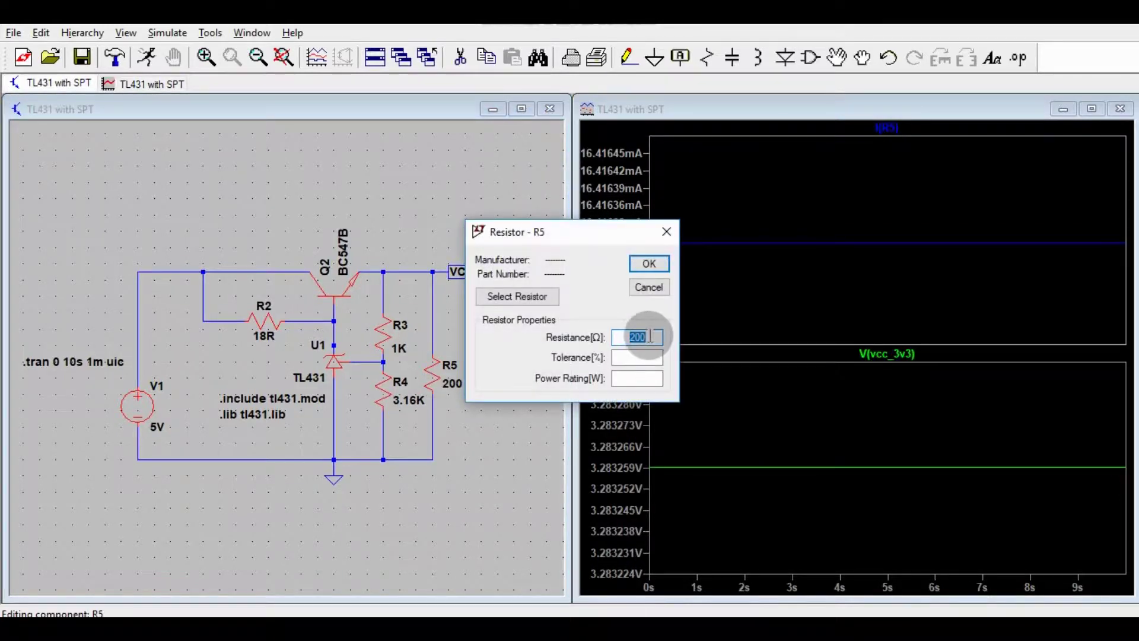
text(5)
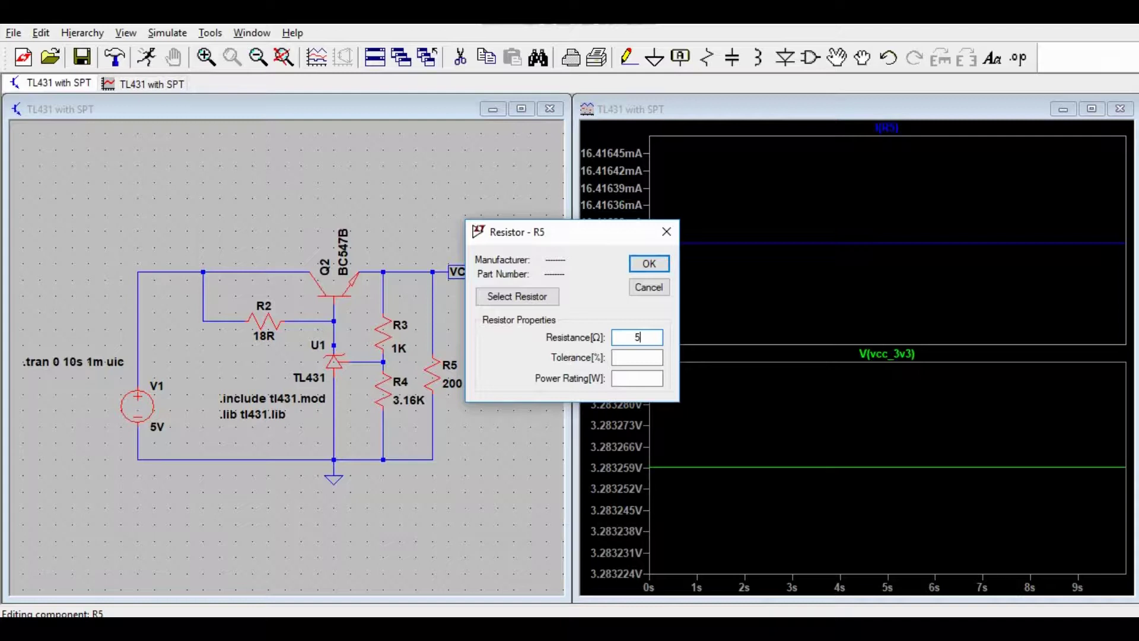
text(0)
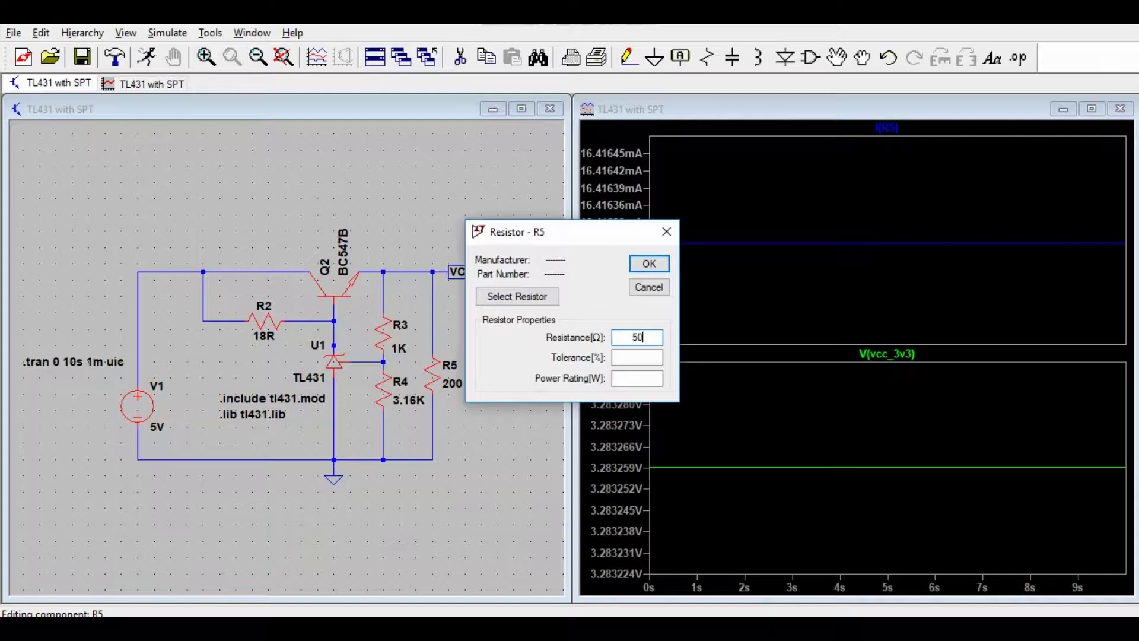
click(649, 263)
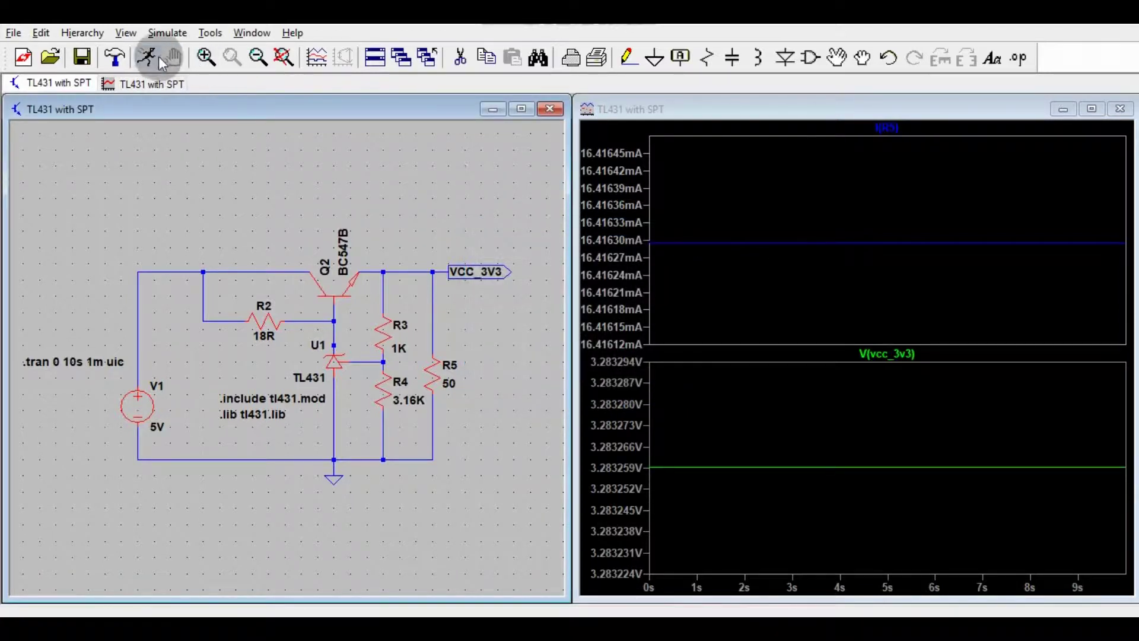
click(148, 58)
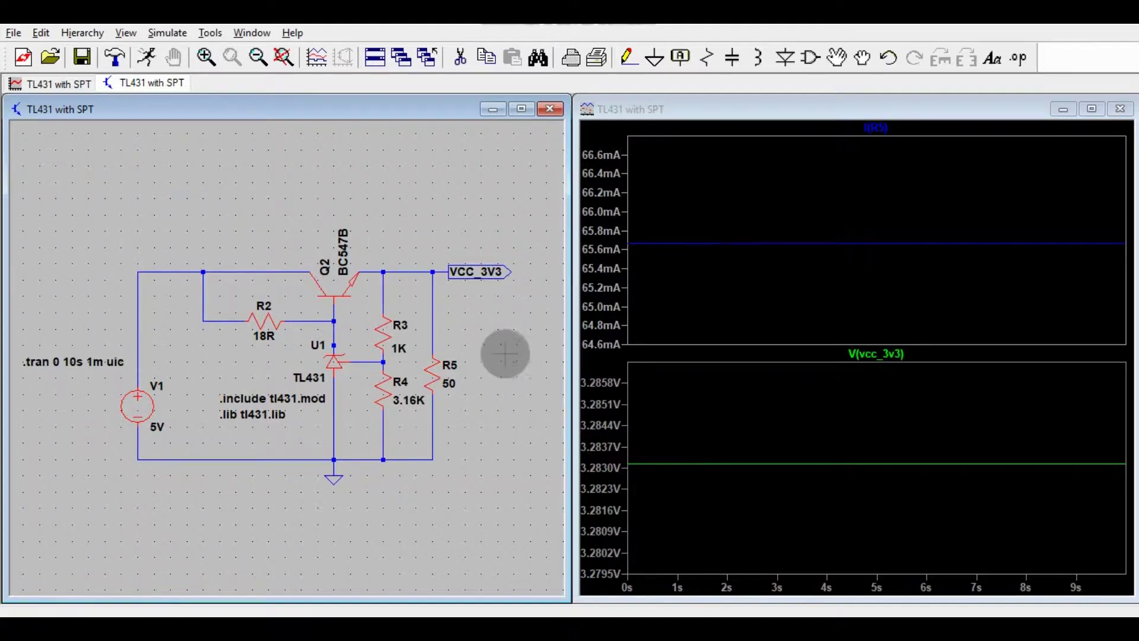
- Change R5 from 50 Ω to 35 Ω and re-run, raising I(R5) to about 93.8 mA
right_click(439, 373)
click(646, 337)
key(BackSpace)
key(BackSpace)
text(35)
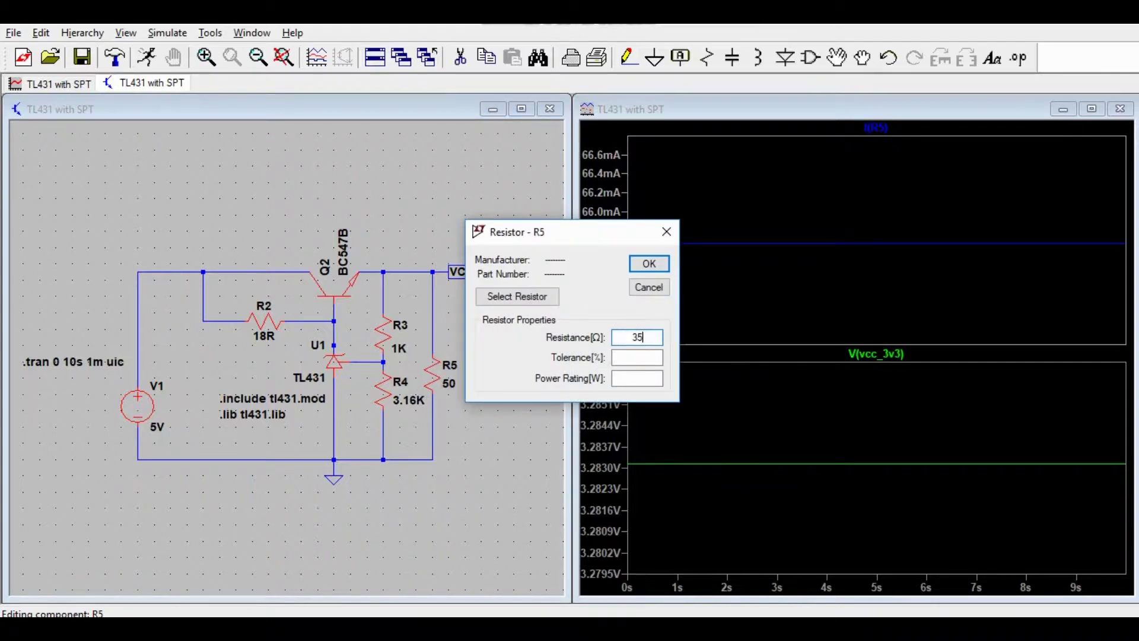
key(Return)
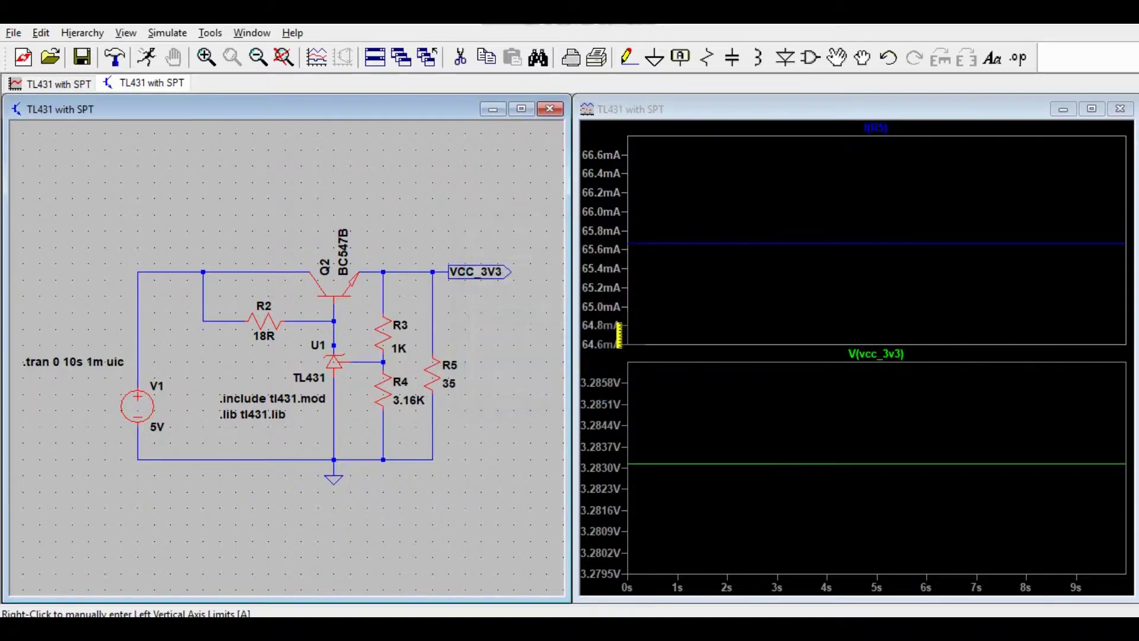
click(146, 59)
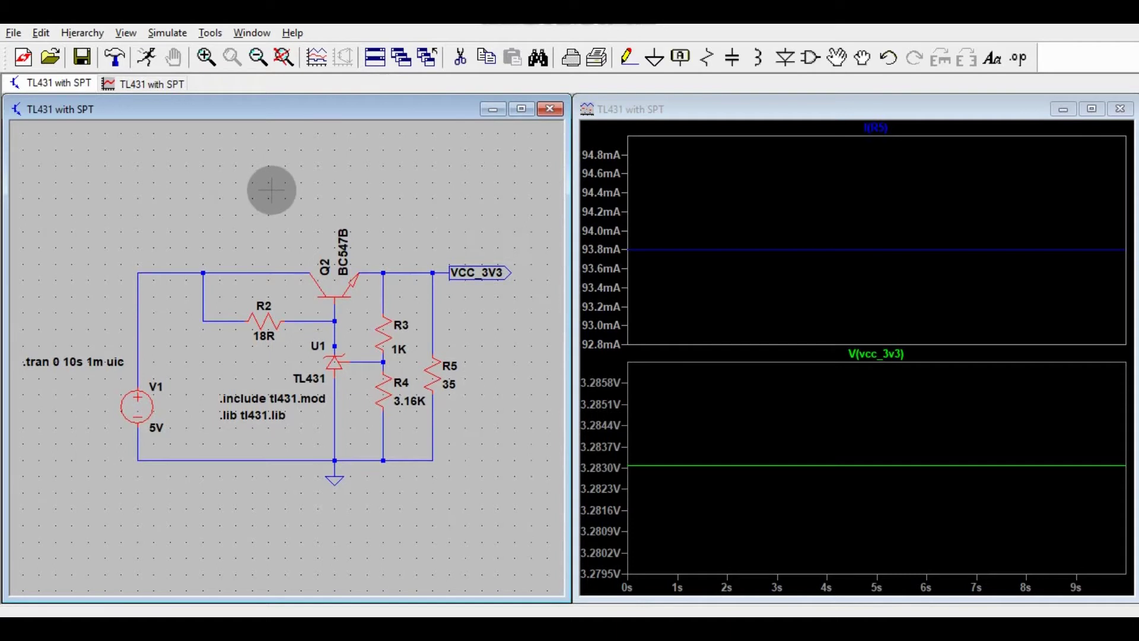
scroll(272, 190, up, 1)
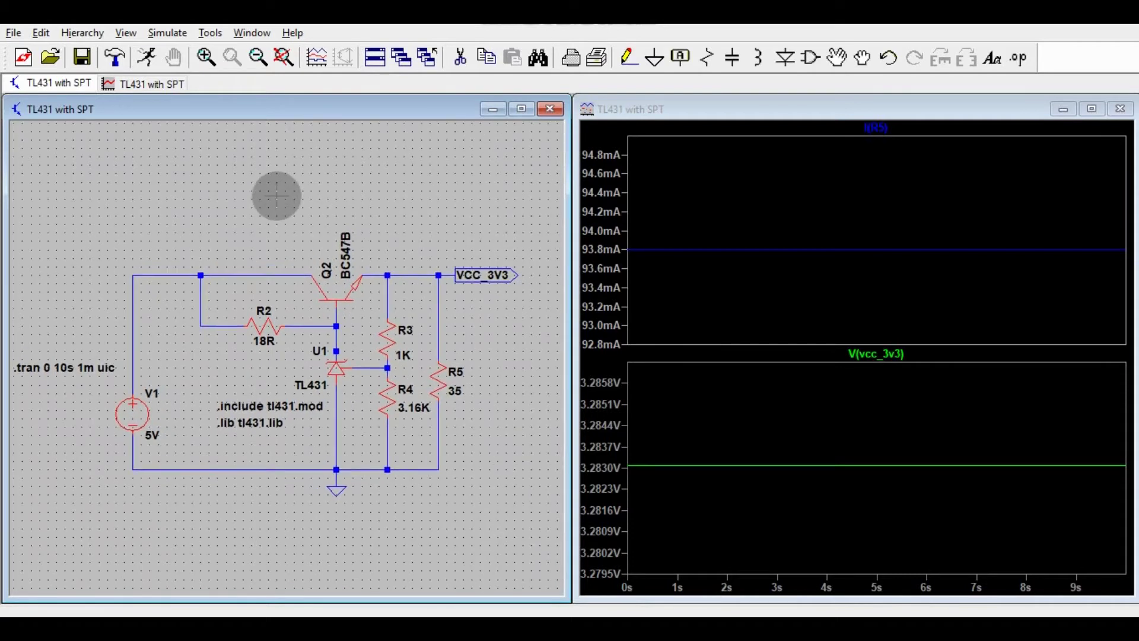